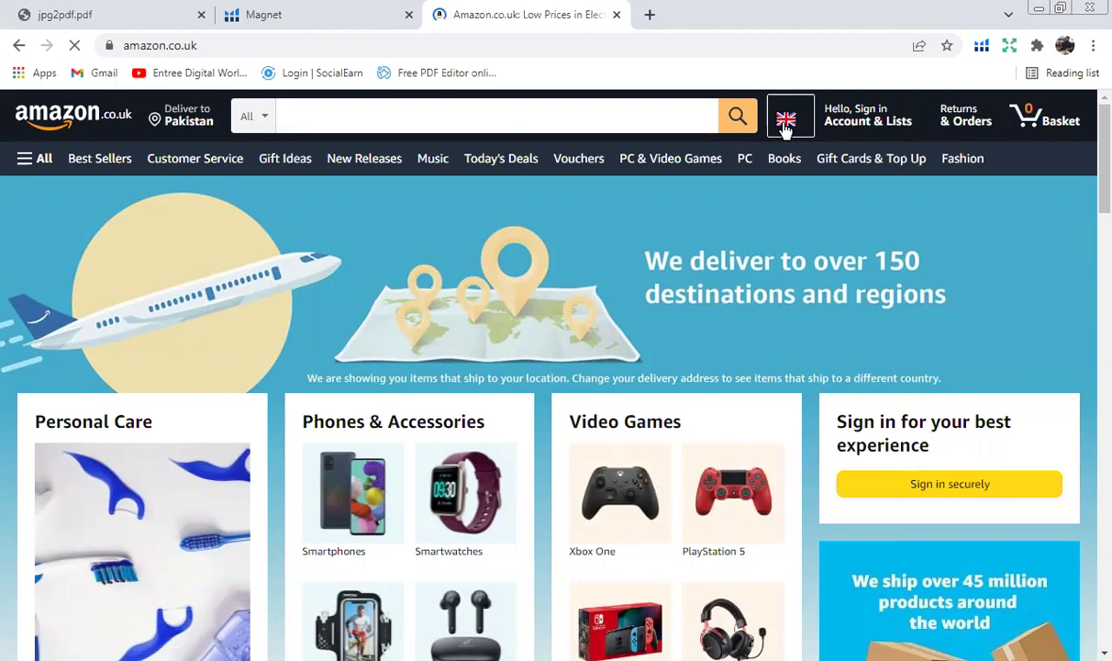
- Search Amazon.co.uk for "towel holder" by choosing it from the suggestions for "towels"
left_click(348, 115)
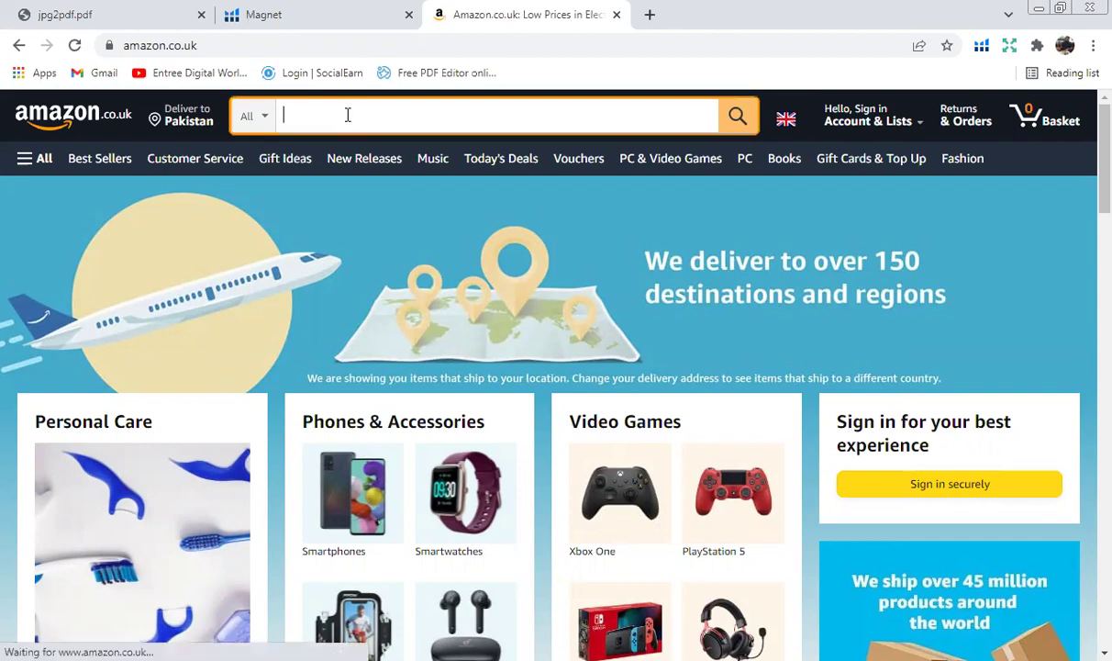
left_click(348, 114)
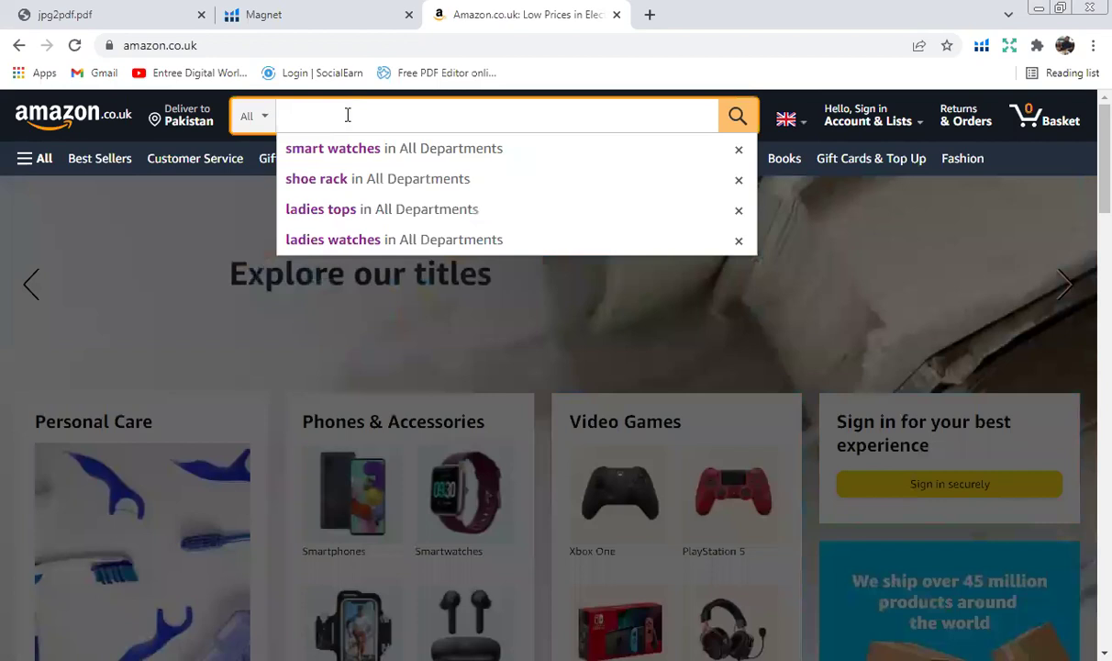
type("tow")
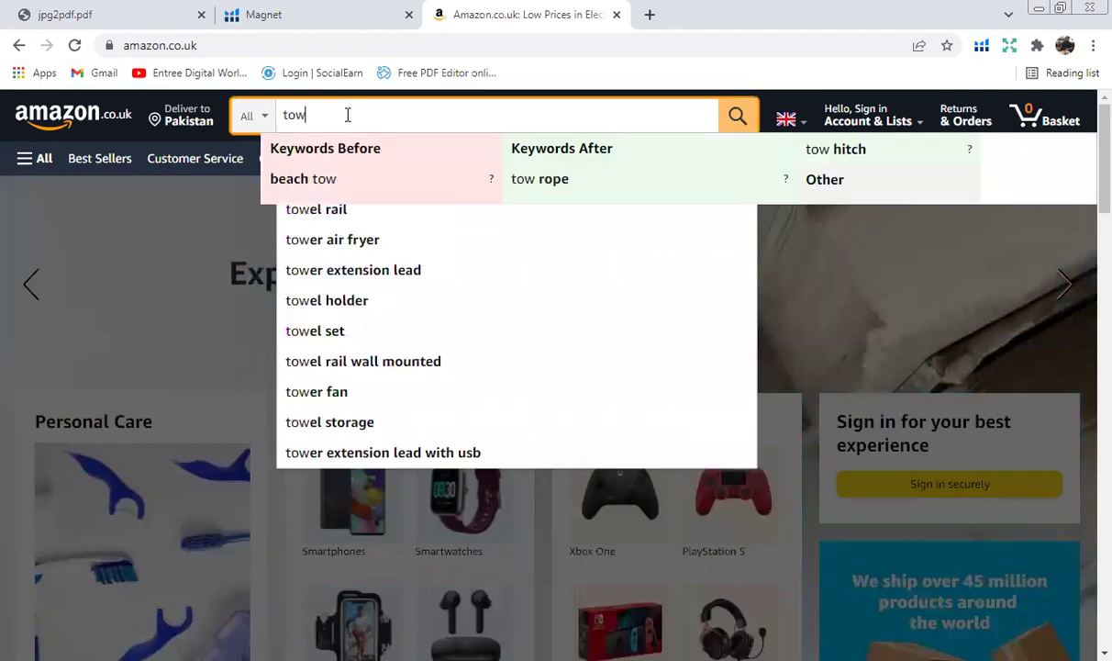
key("Down")
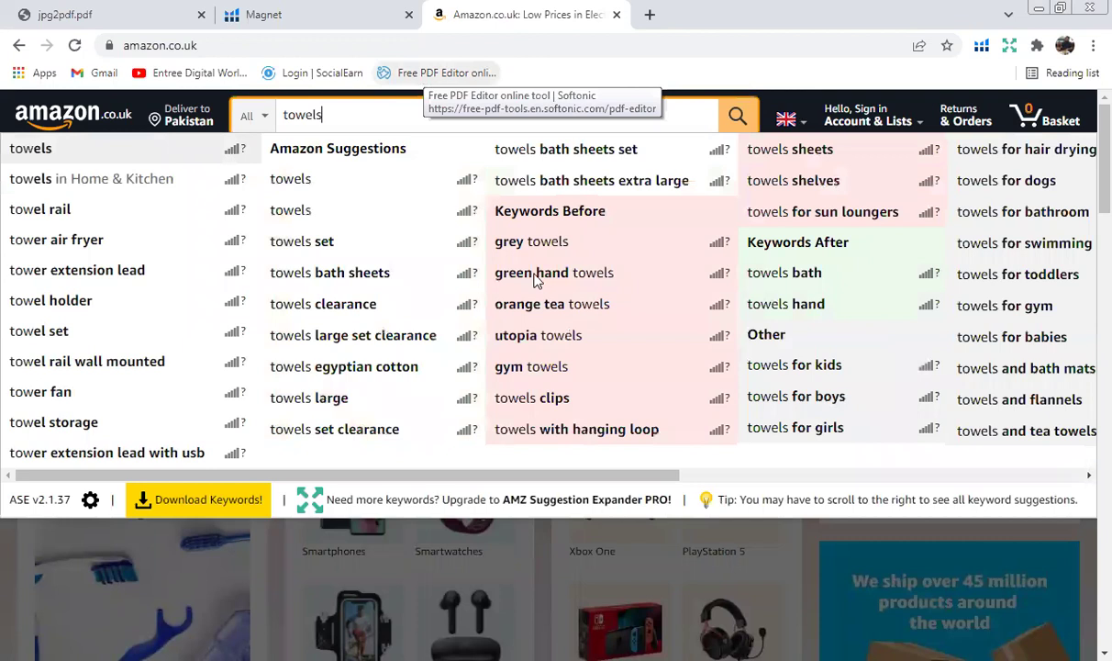
left_click(41, 301)
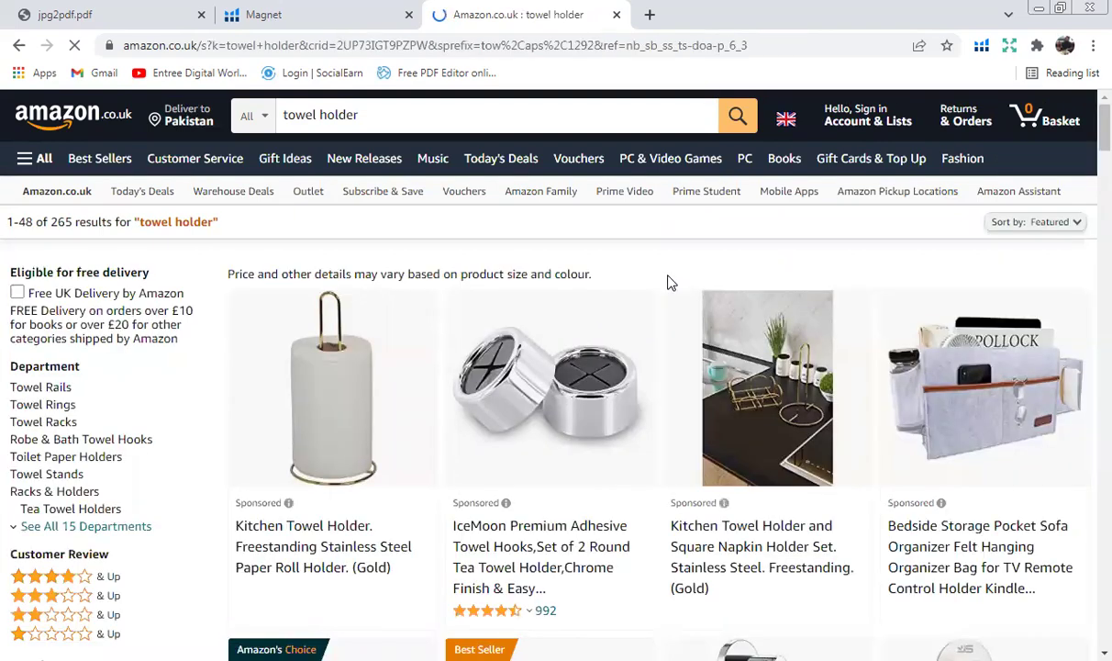
- Run the Helium 10 Xray product research on the towel holder results and look through the listed products
left_click(980, 51)
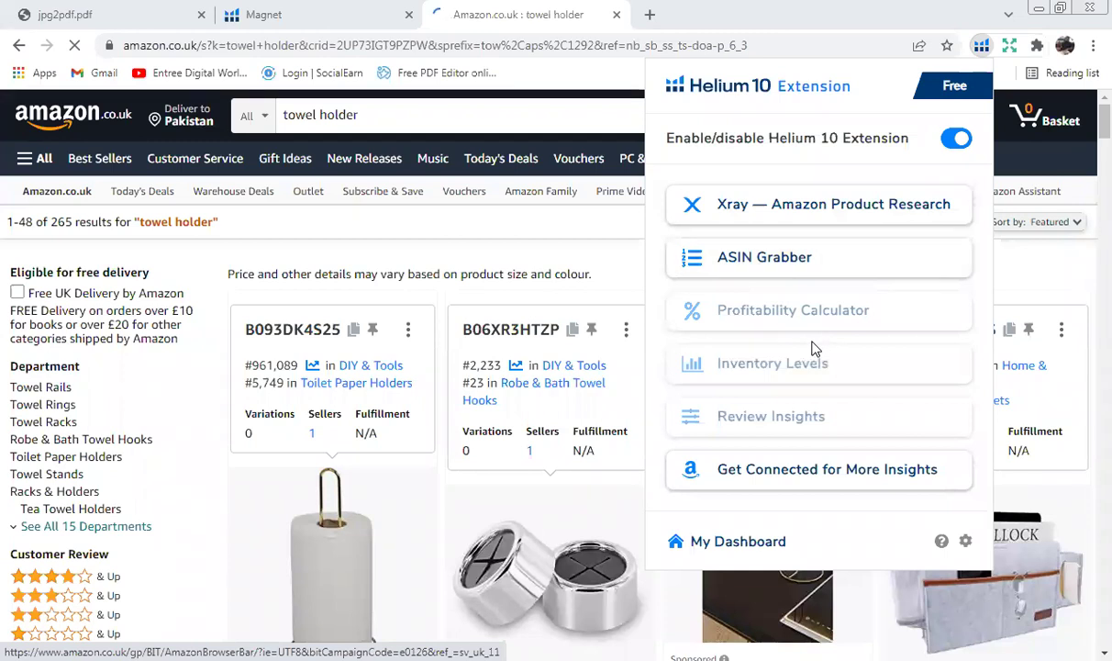
left_click(800, 212)
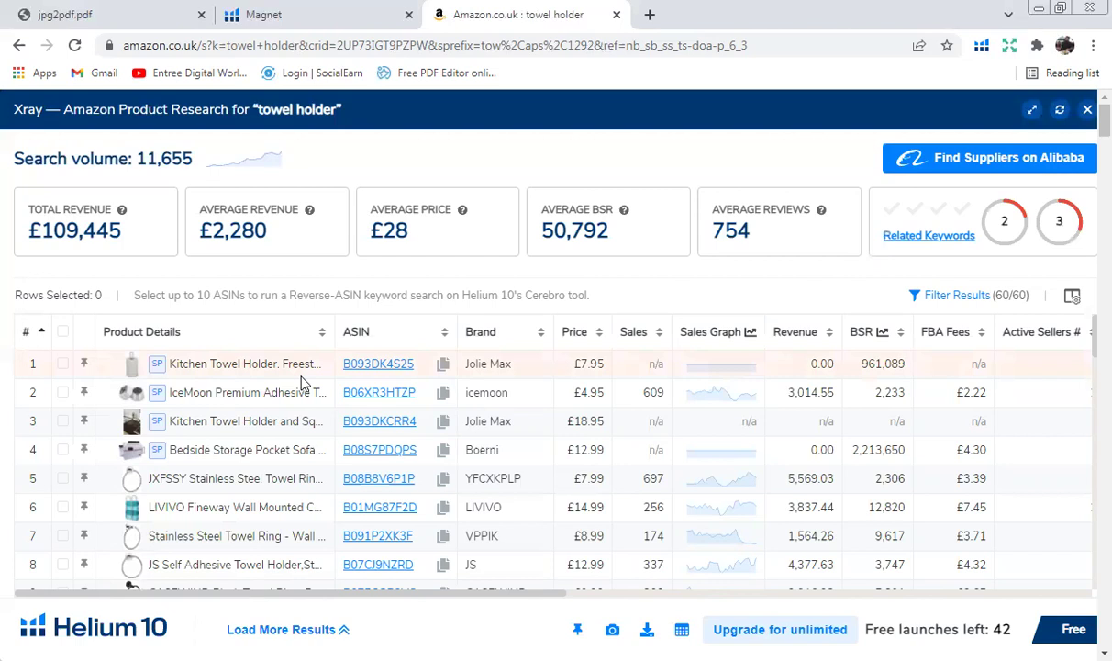
scroll(303, 381, "down", 1)
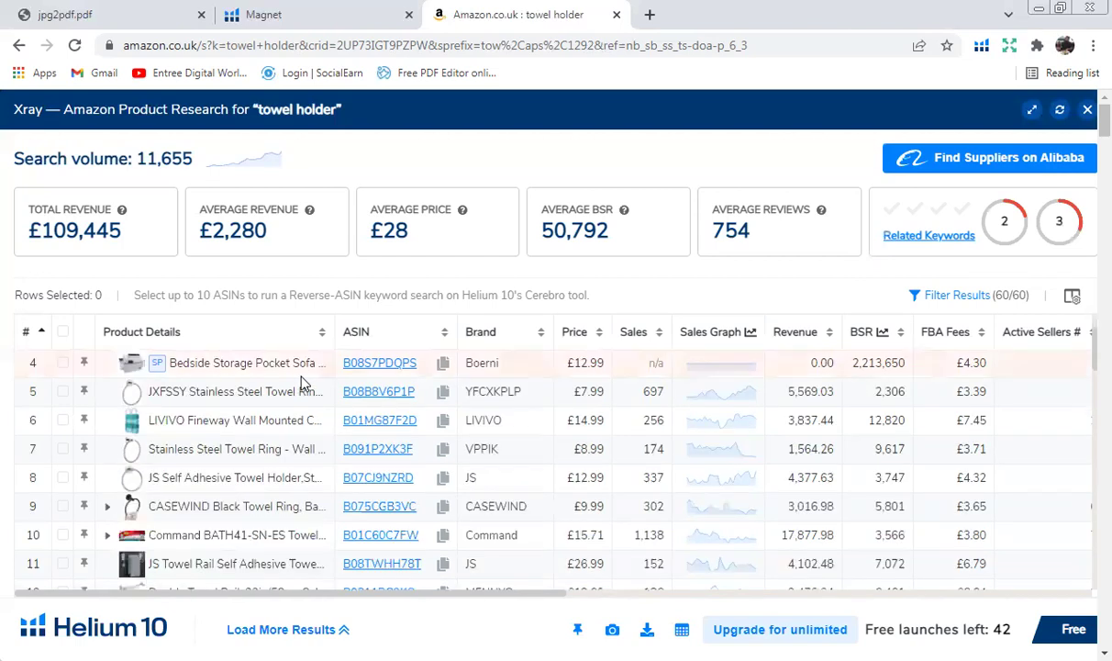
scroll(303, 381, "down", 1)
scroll(303, 380, "up", 1)
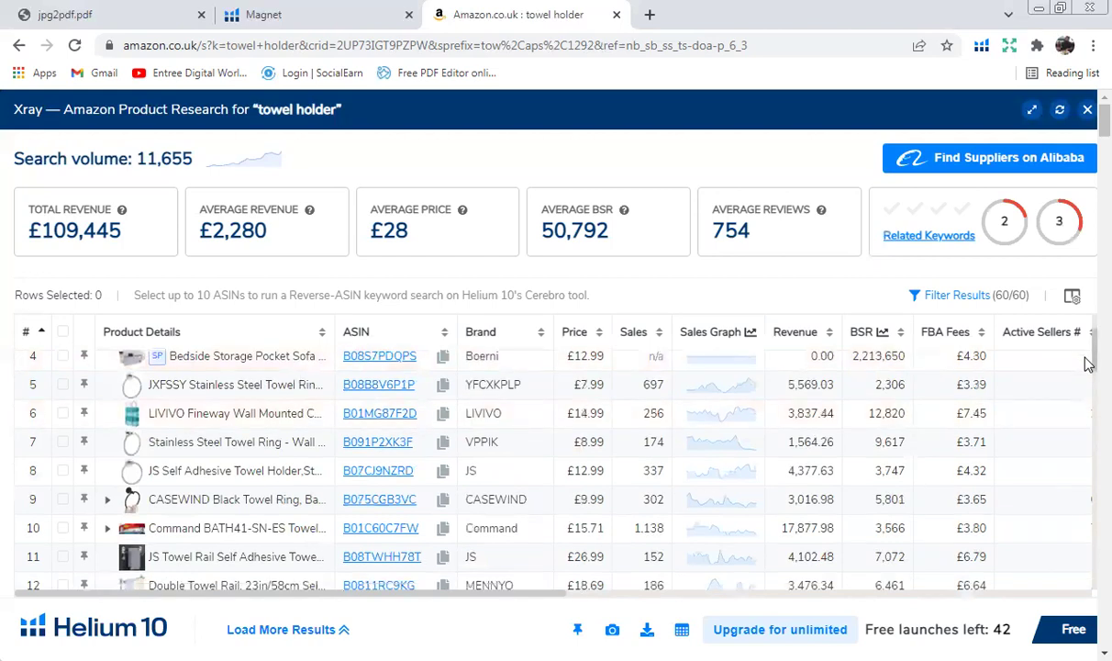
scroll(1089, 364, "down", 1)
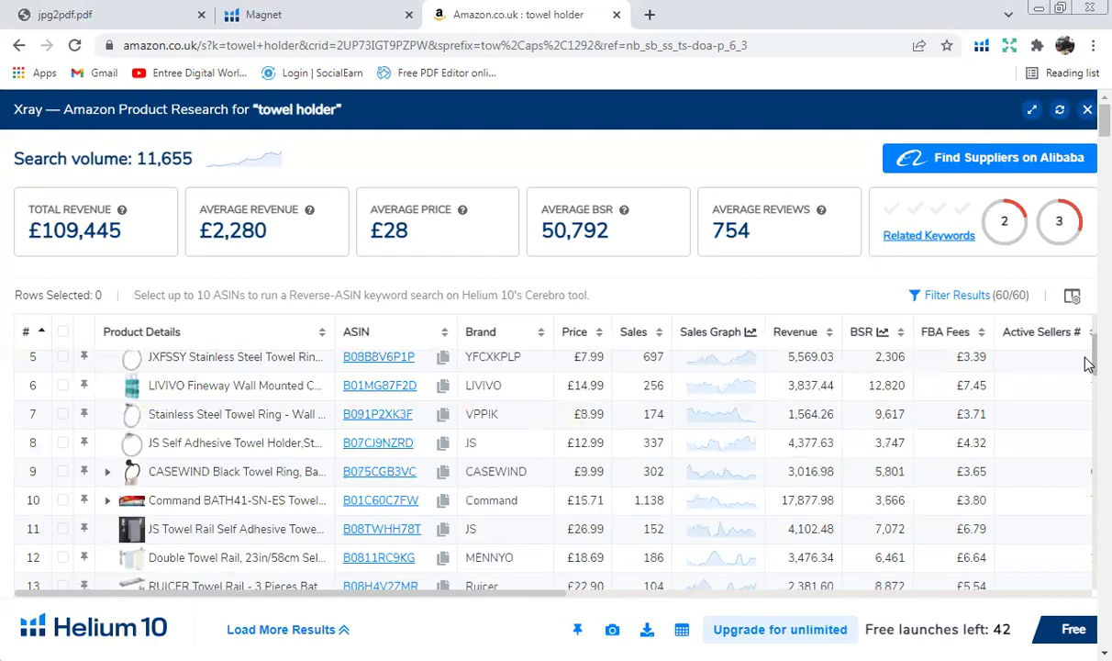
scroll(1088, 364, "down", 1)
scroll(1089, 364, "up", 1)
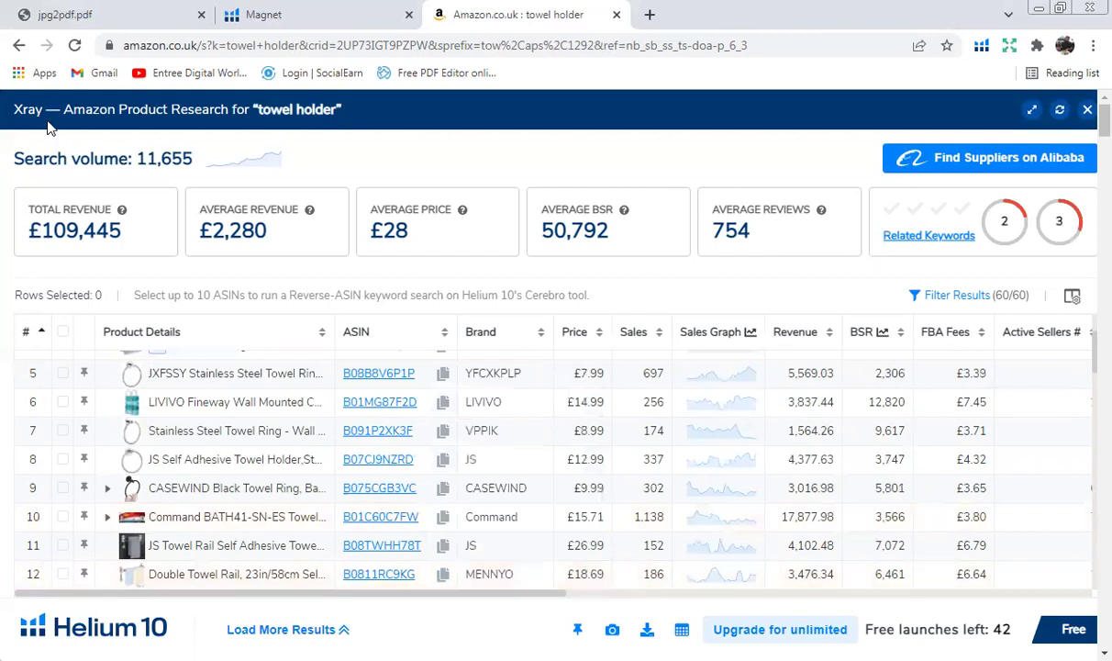
- Read the reviews criterion on page 14 of jpg2pdf.pdf and compare it with the review counts of the towel holder products in Xray
left_click(107, 18)
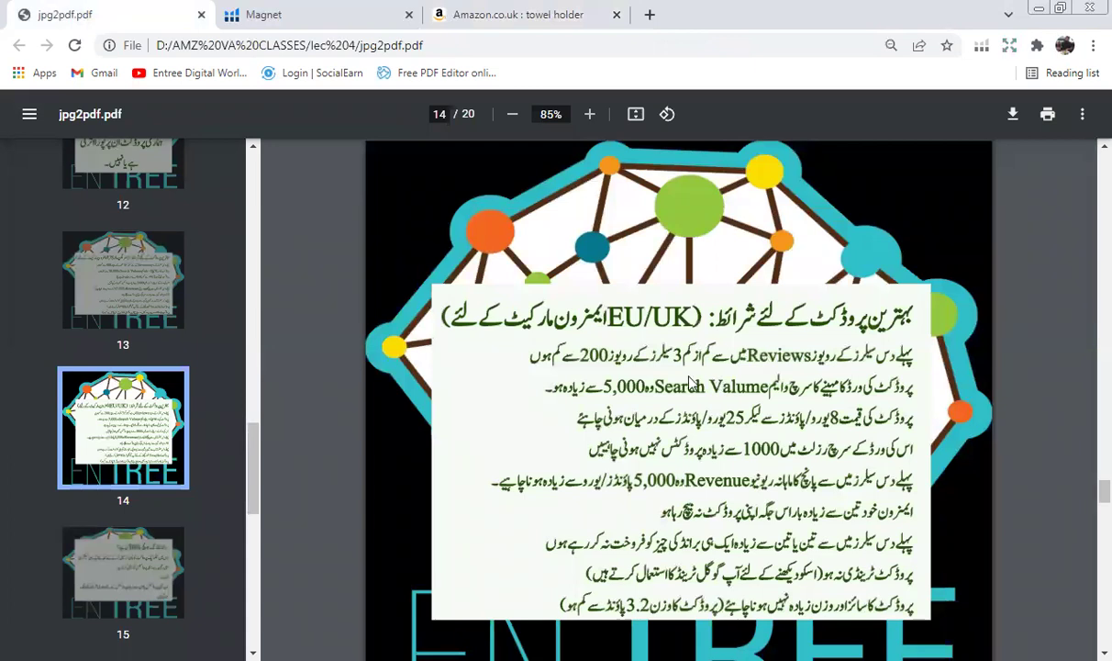
left_click(487, 22)
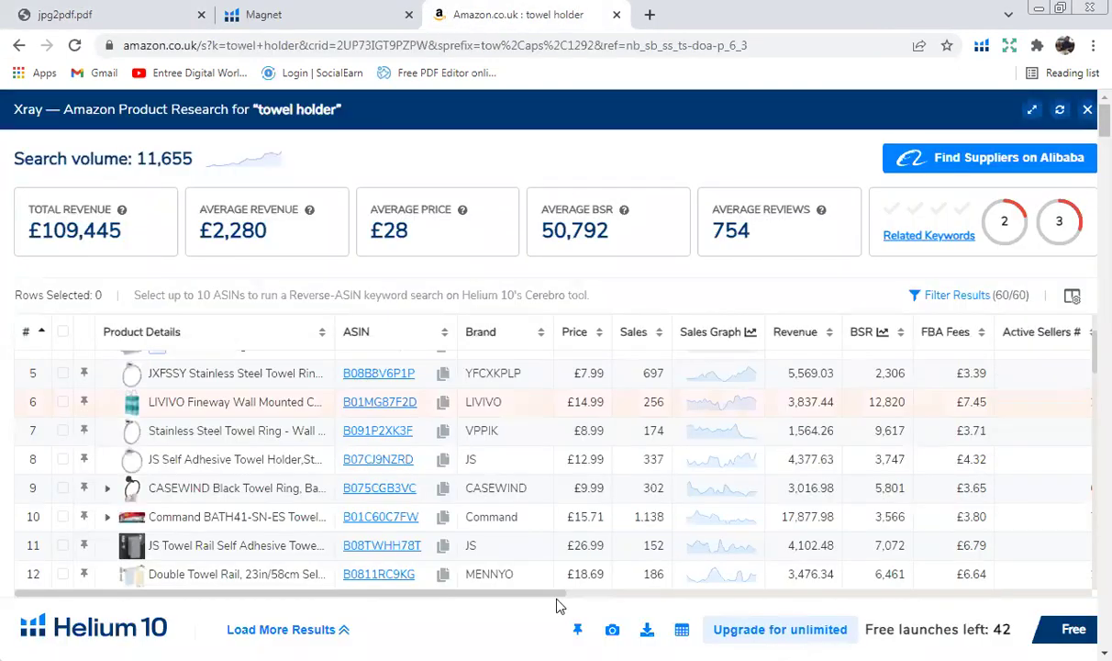
left_click_drag(558, 598, 870, 584)
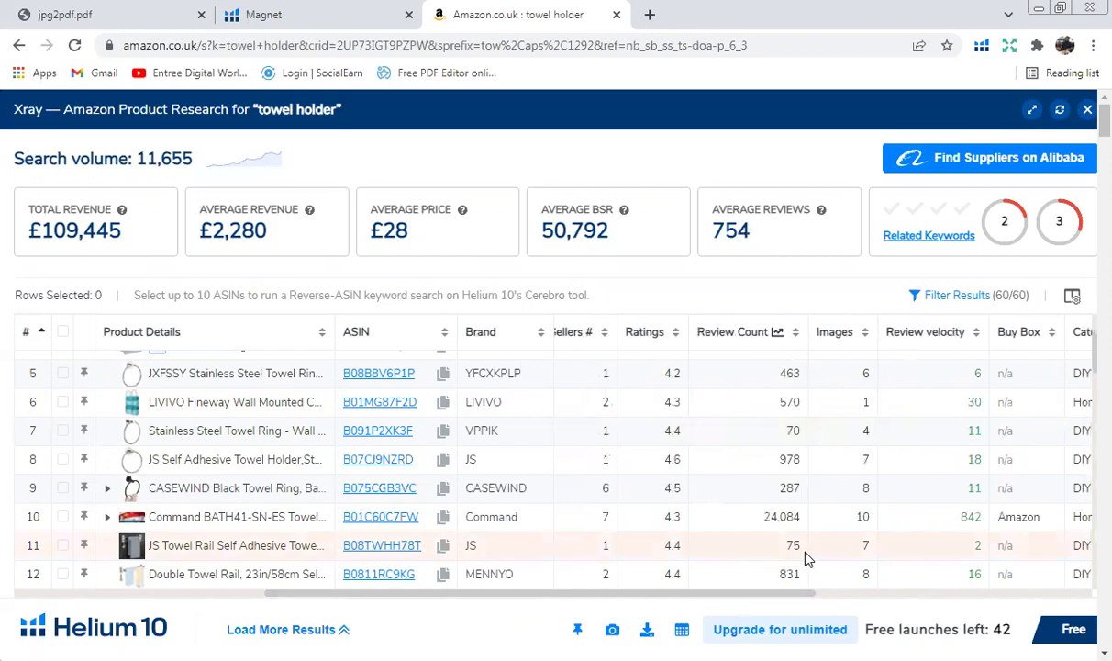
scroll(805, 551, "down", 1)
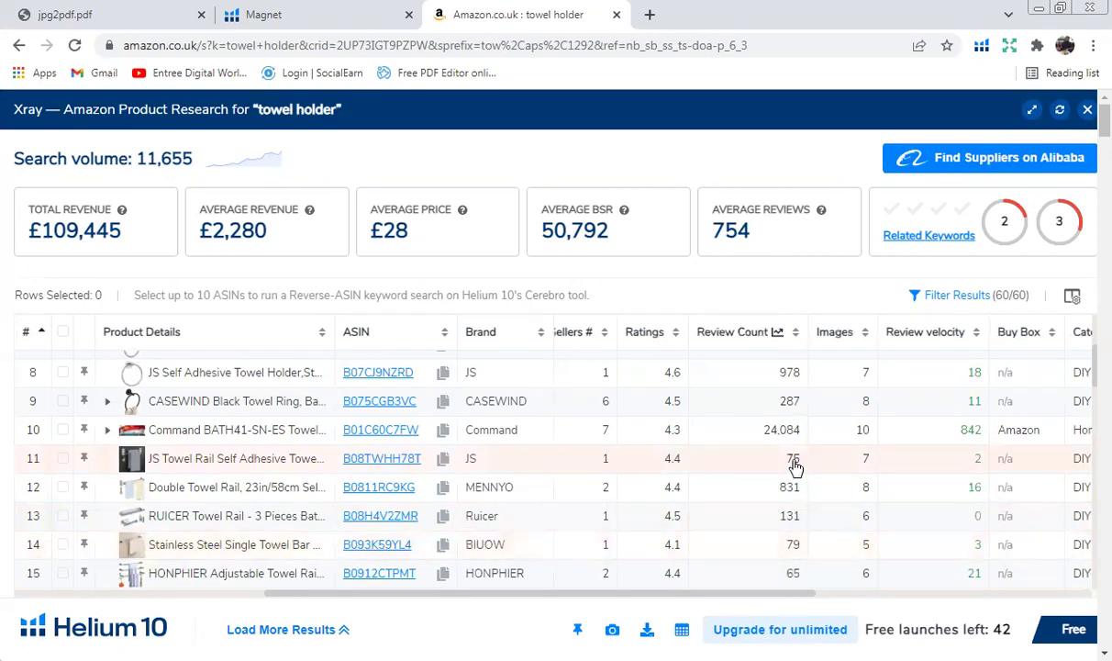
scroll(795, 466, "up", 1)
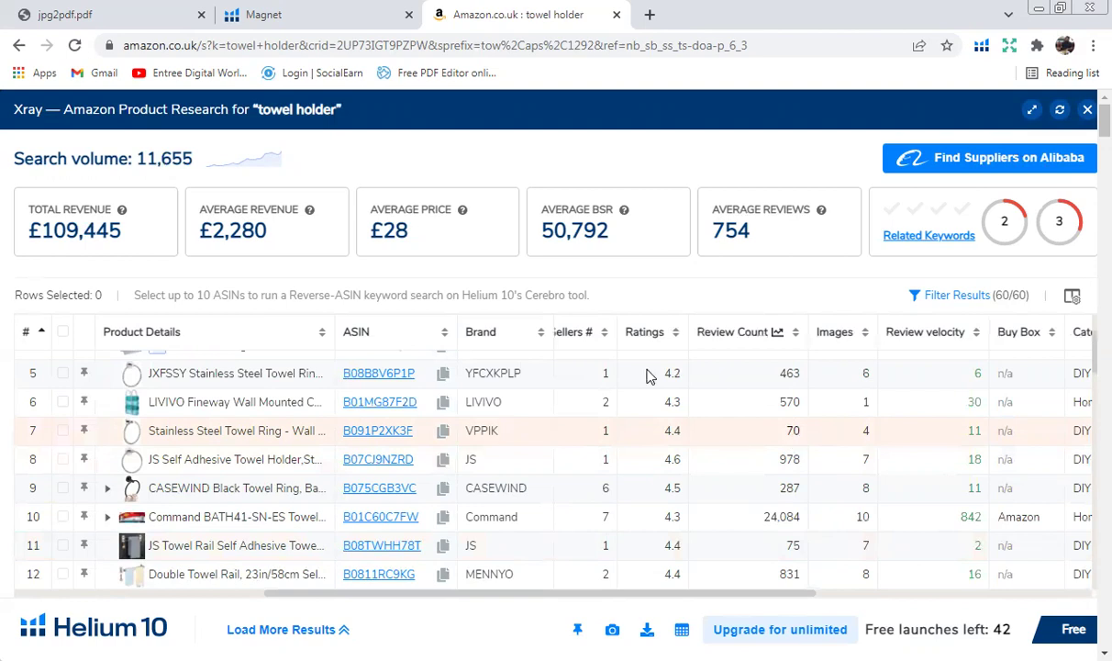
- Check the search volume criterion in jpg2pdf.pdf against the Xray search volume figure for towel holder, highlighting the figure
left_click(120, 11)
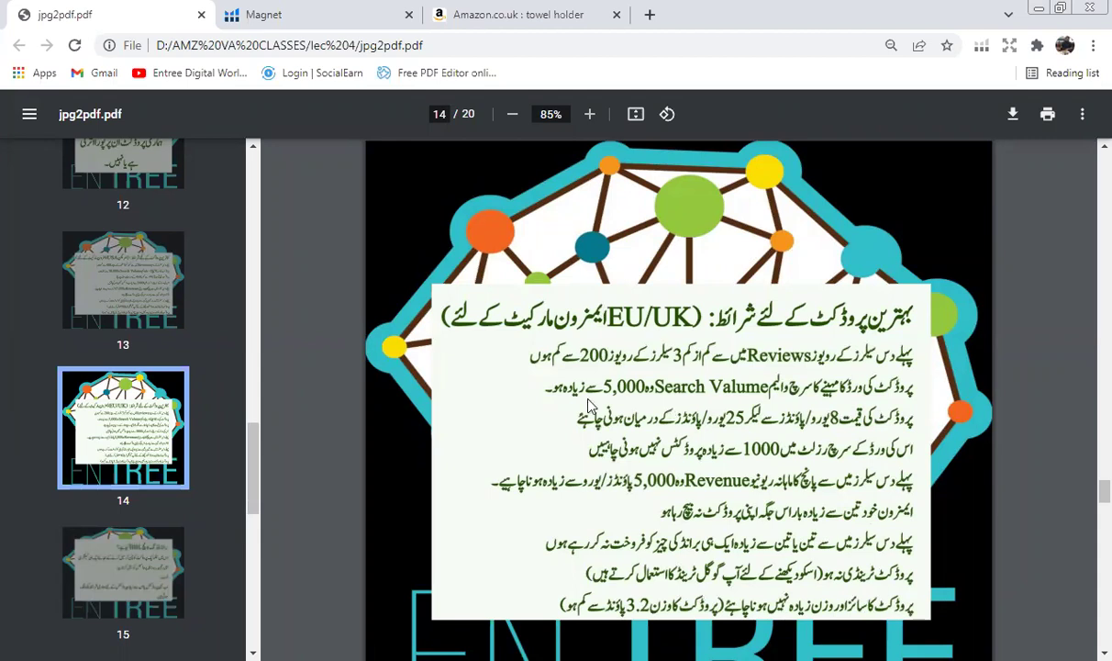
left_click(496, 19)
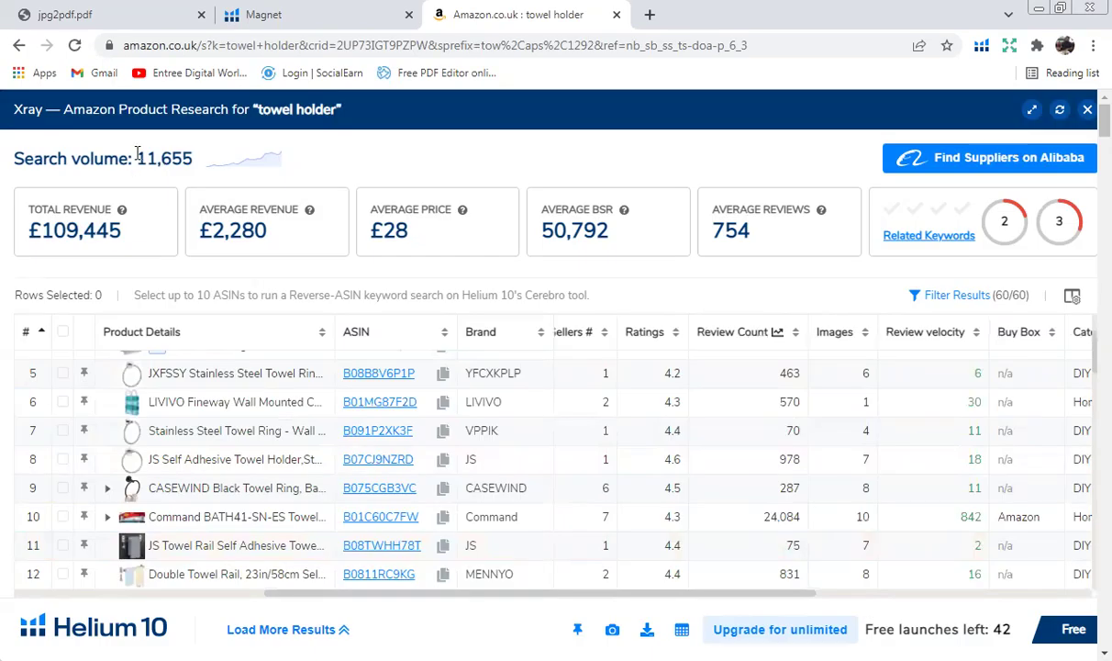
left_click_drag(137, 158, 200, 162)
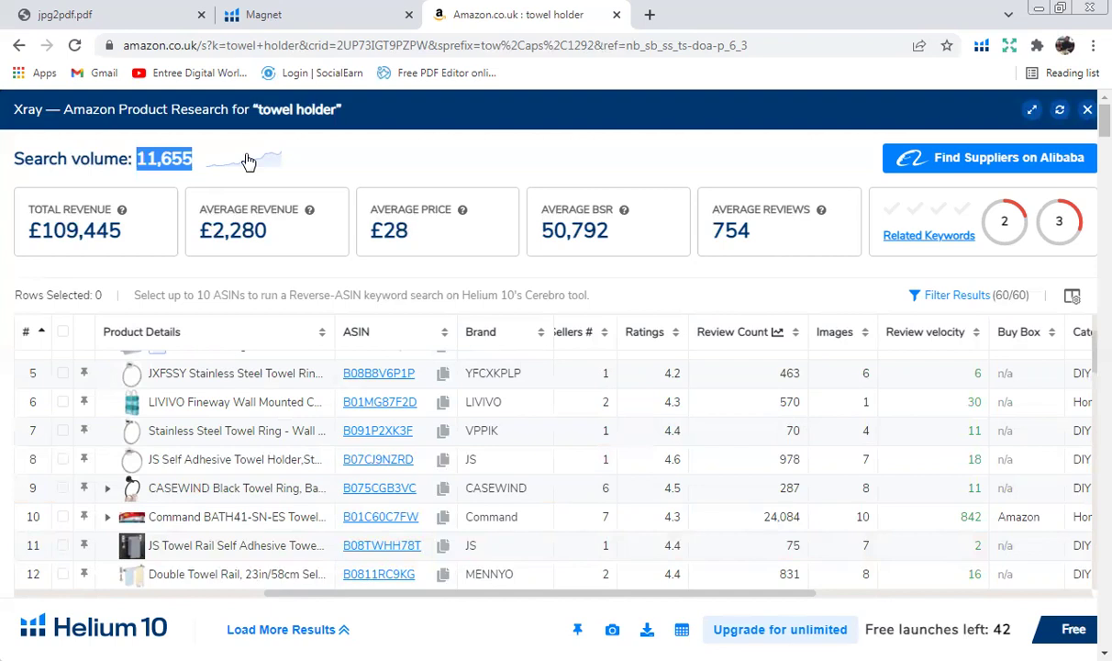
- Check the price range criterion in jpg2pdf.pdf against the Price column of the towel holder products in Xray
left_click(139, 18)
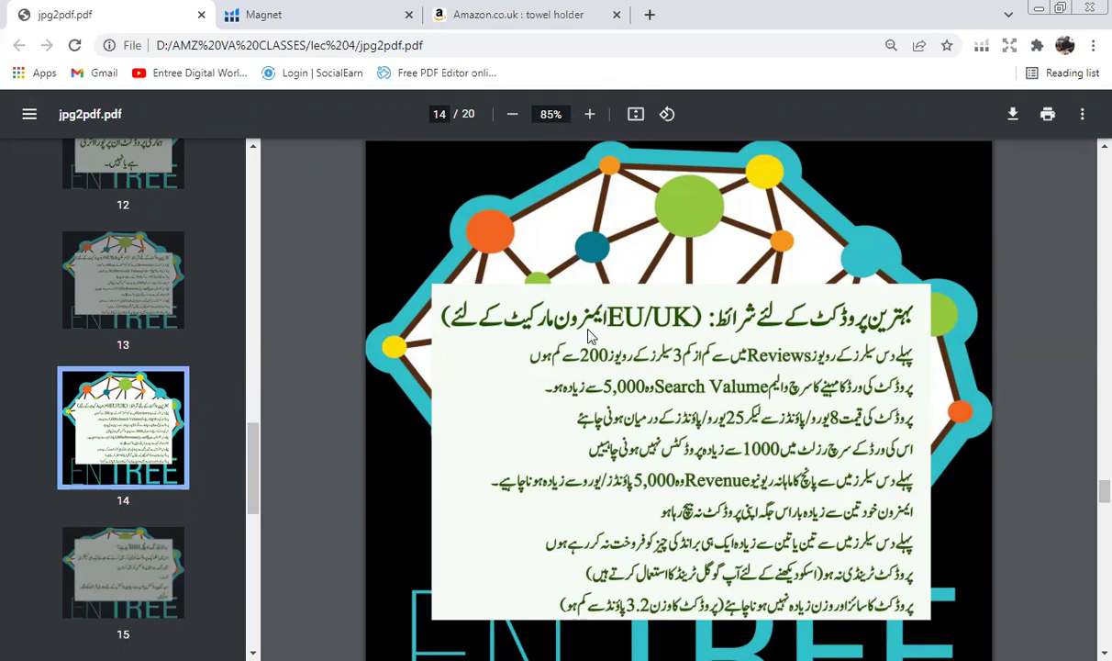
left_click(500, 20)
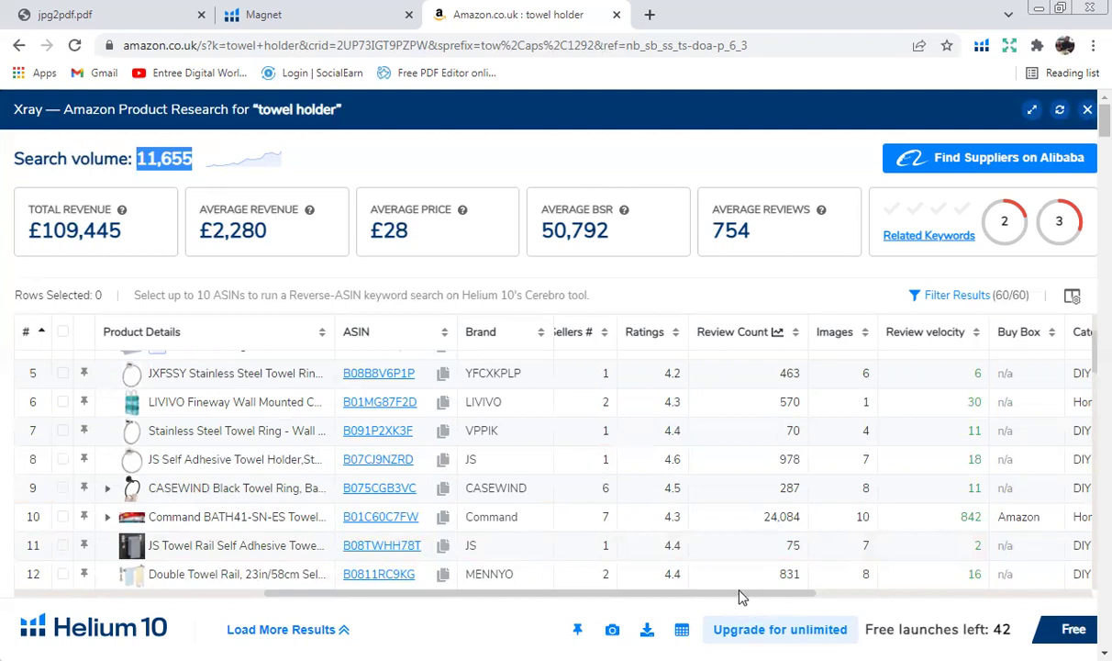
left_click_drag(646, 598, 397, 590)
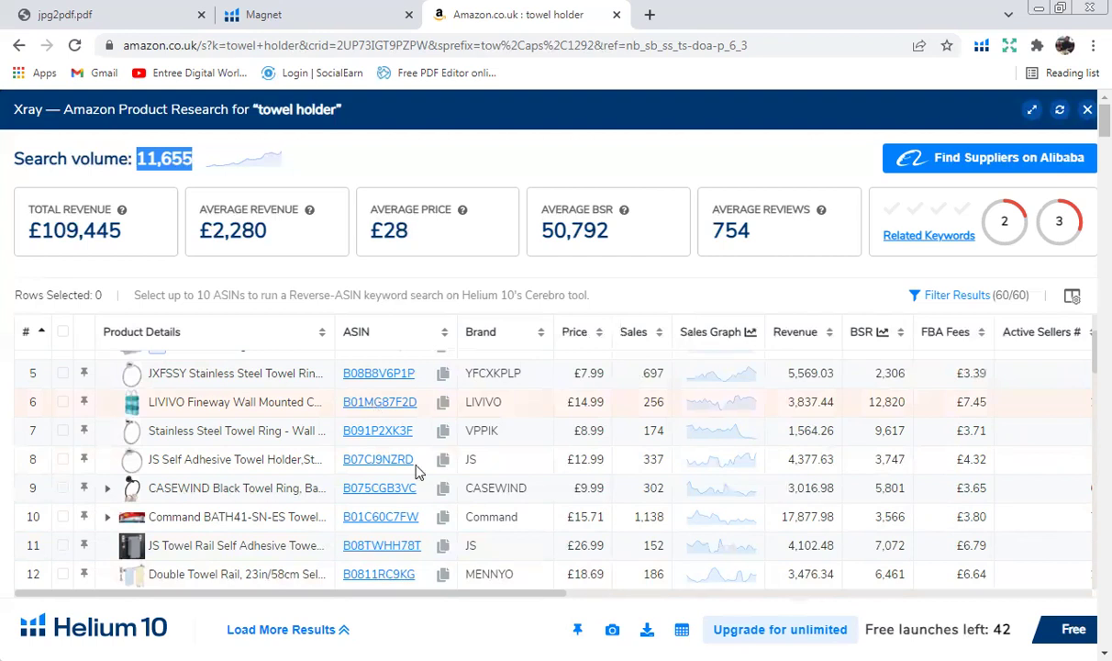
left_click(117, 28)
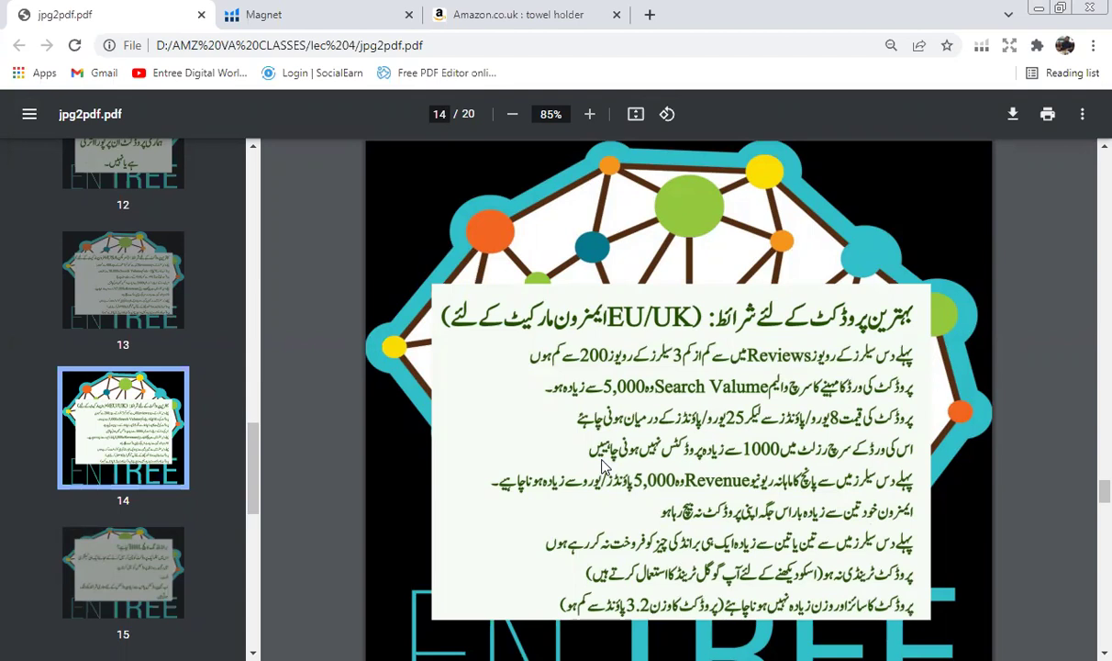
left_click(280, 15)
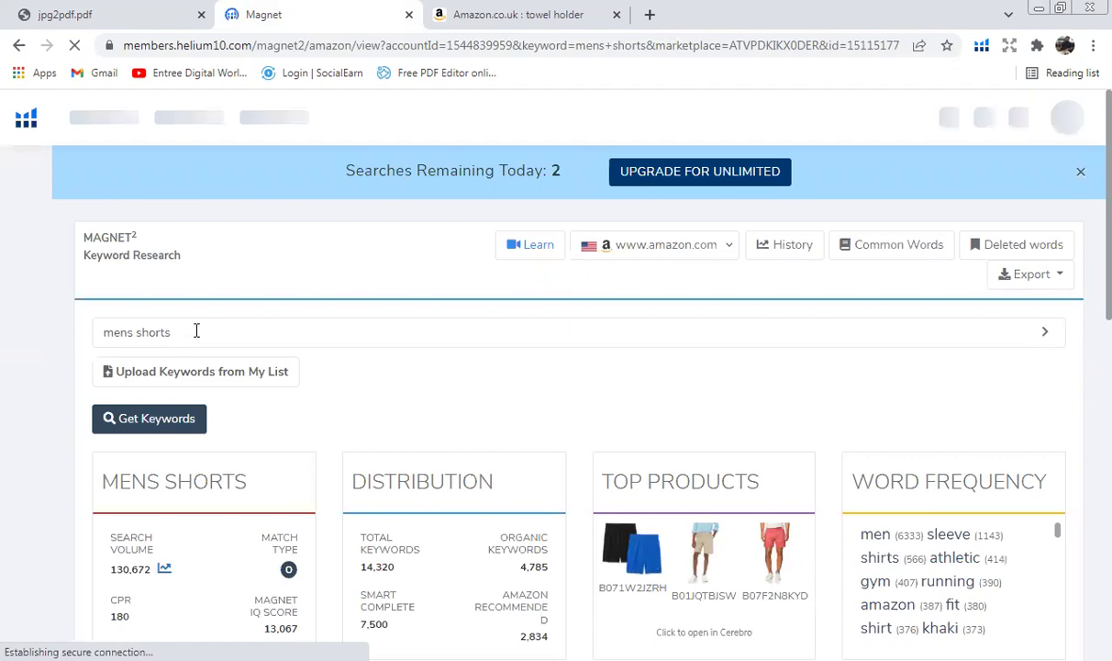
triple_click(97, 335)
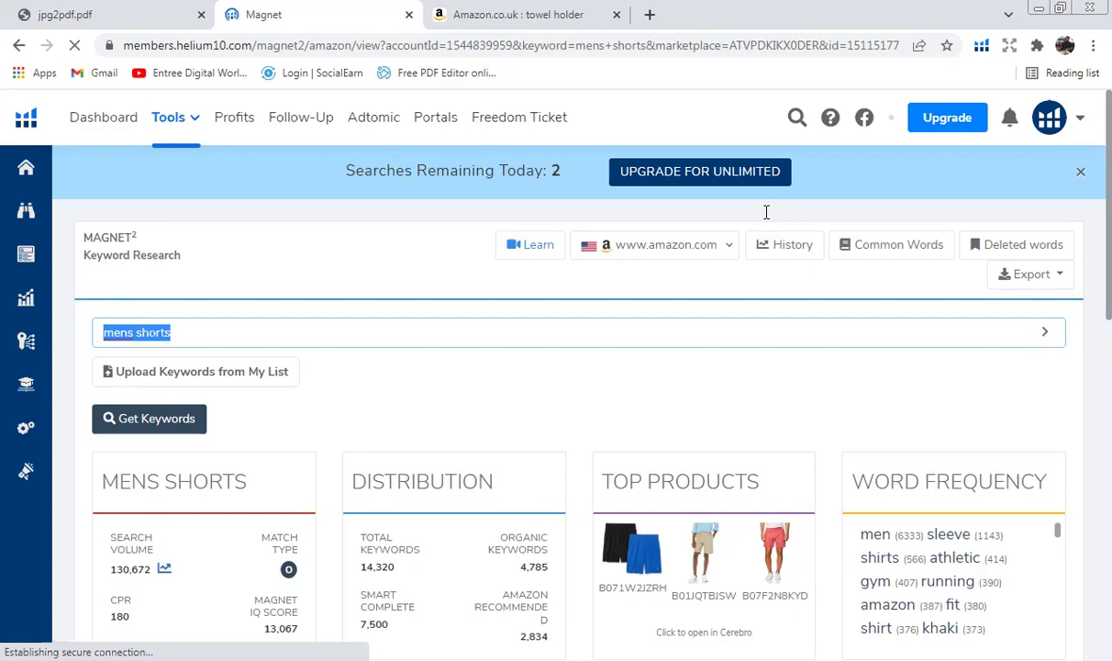
type("towal")
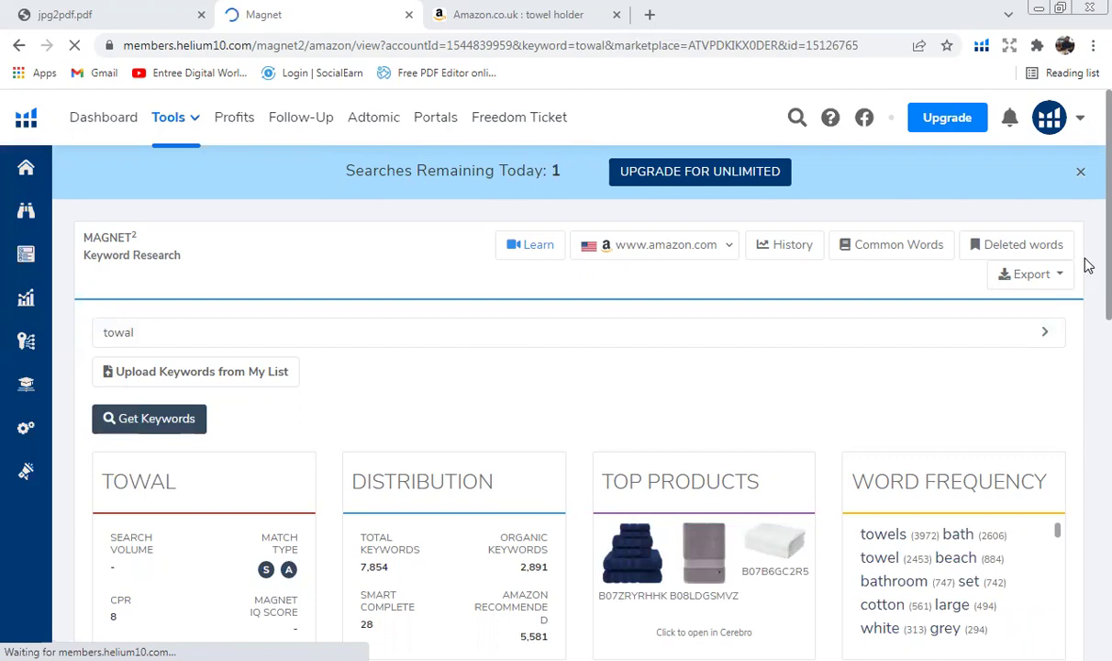
scroll(1086, 367, "down", 2)
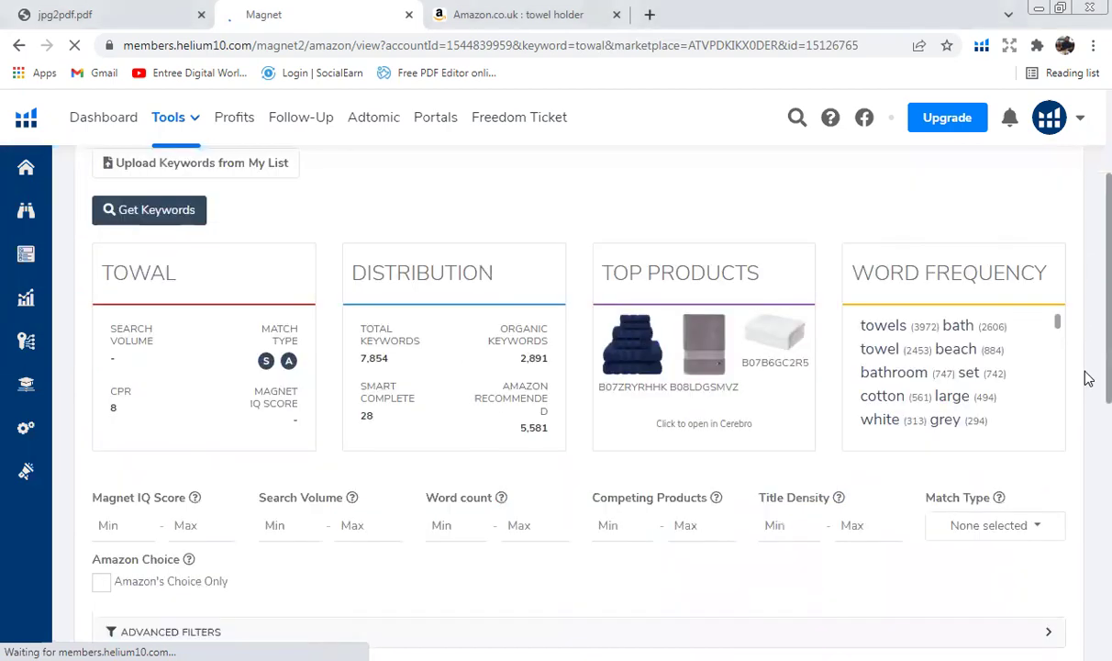
scroll(1088, 385, "down", 1)
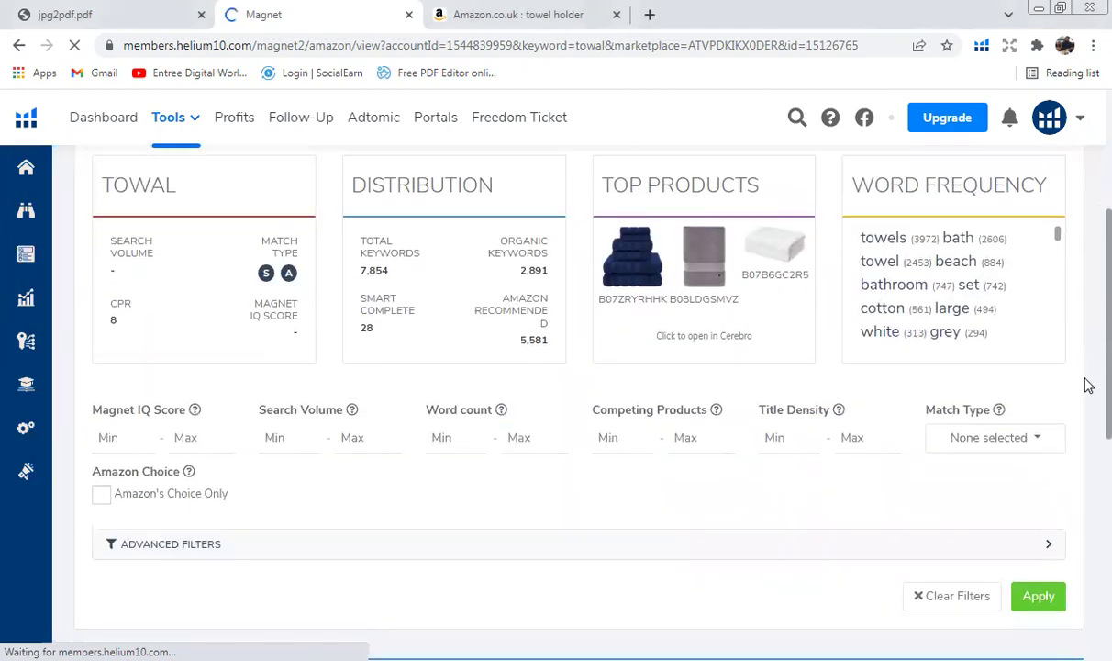
scroll(1088, 479, "down", 2)
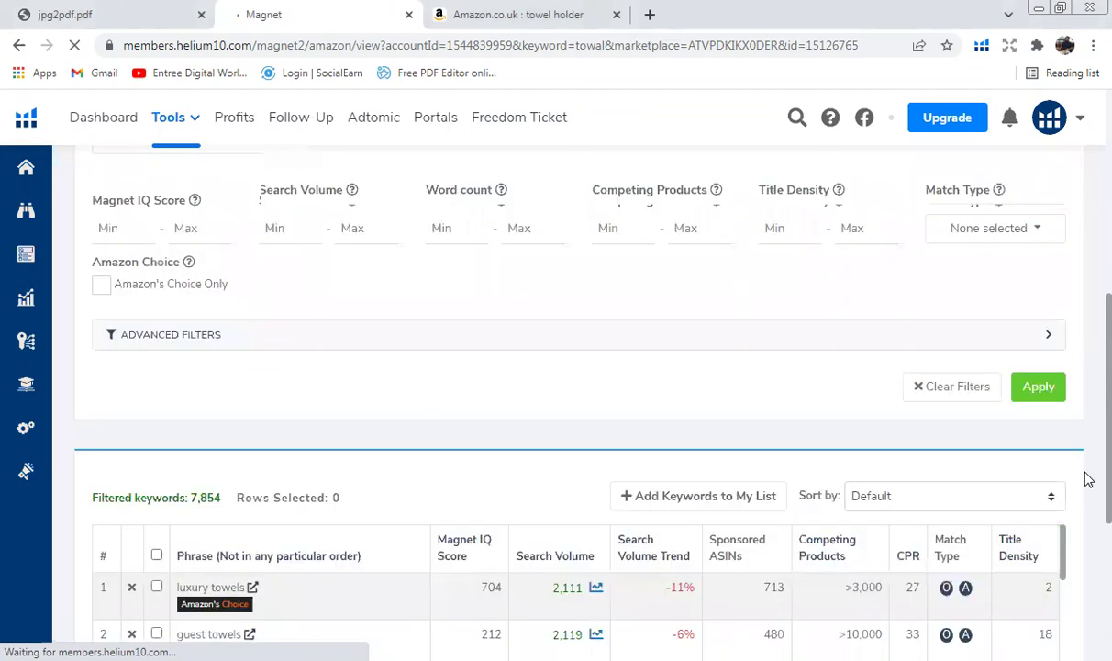
scroll(1088, 479, "down", 1)
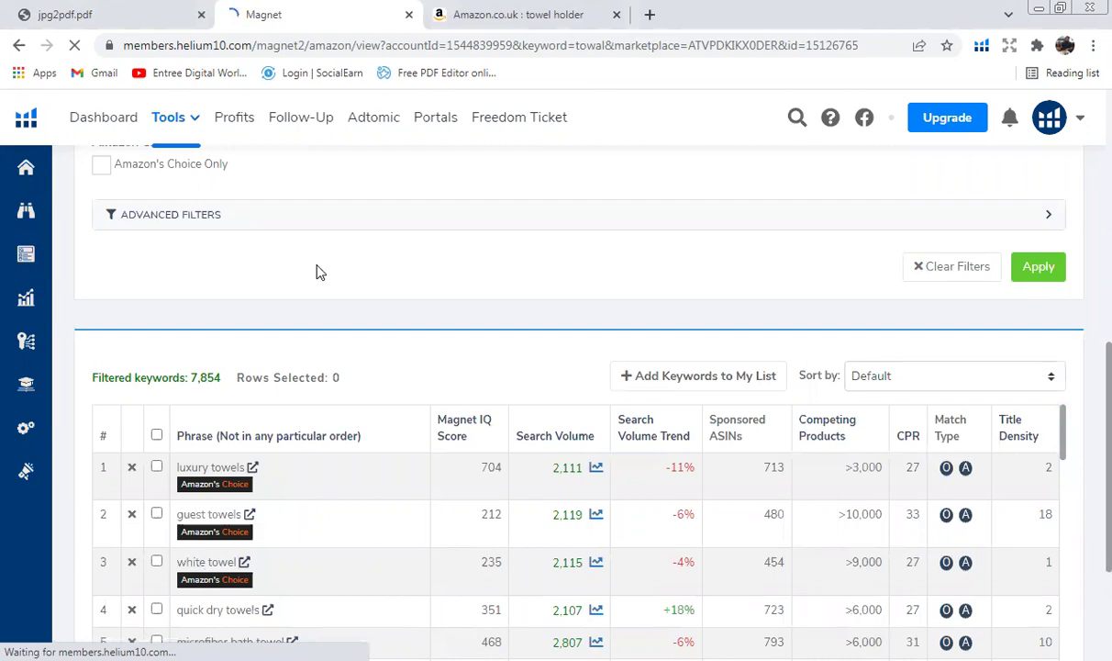
- Check the monthly revenue criterion in jpg2pdf.pdf against the Revenue column in Xray, and return to the criteria page
left_click(125, 18)
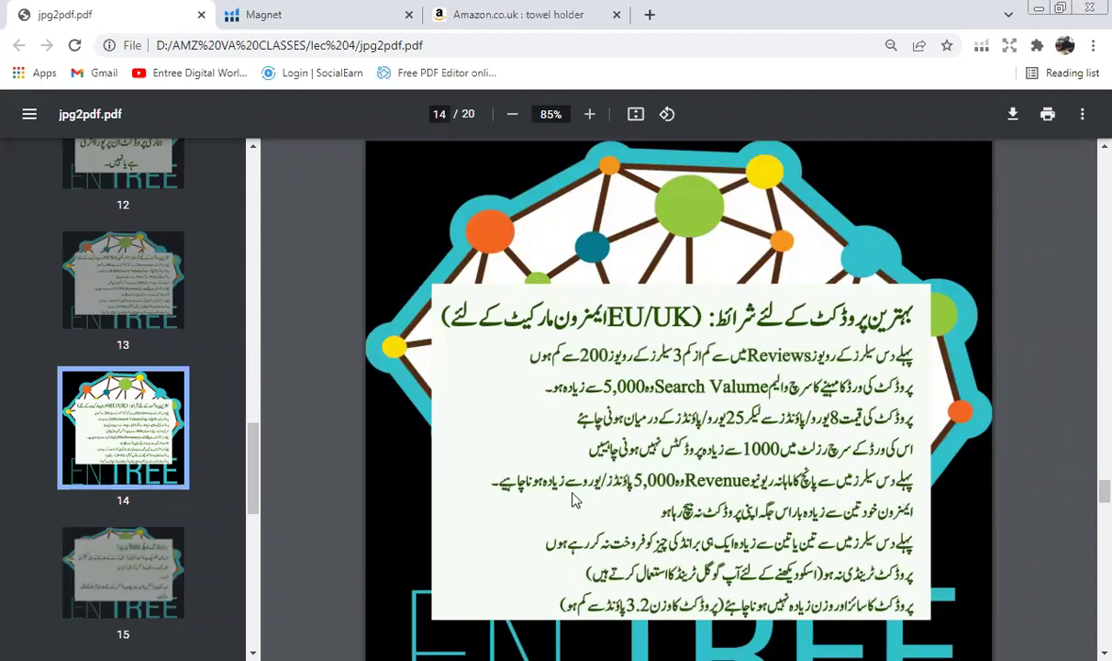
left_click(528, 11)
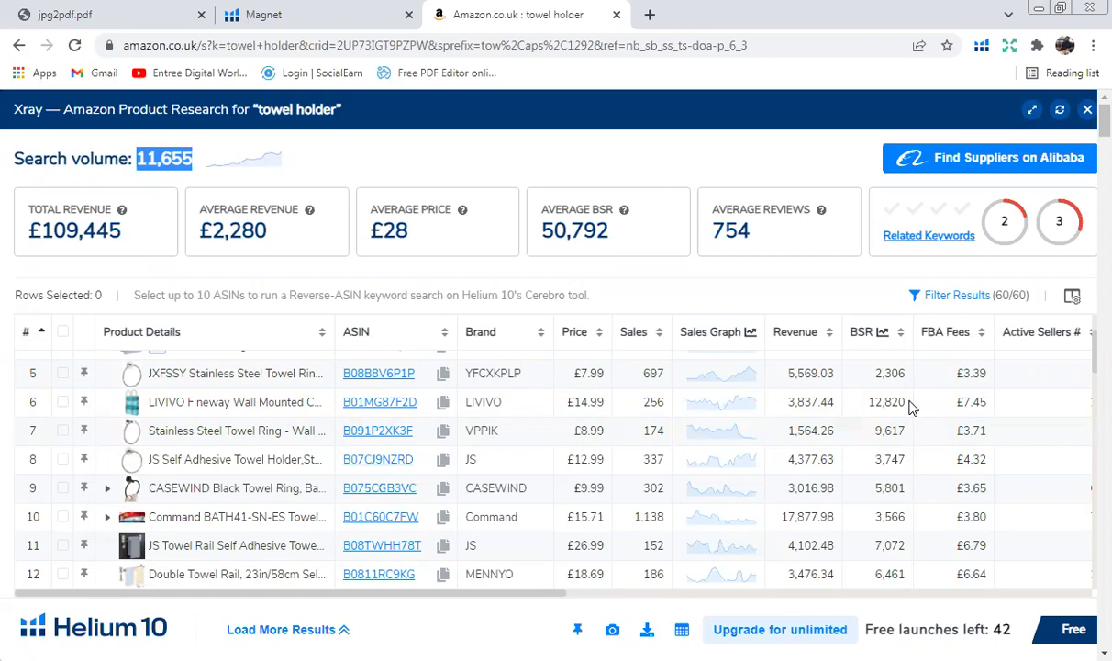
scroll(912, 407, "down", 1)
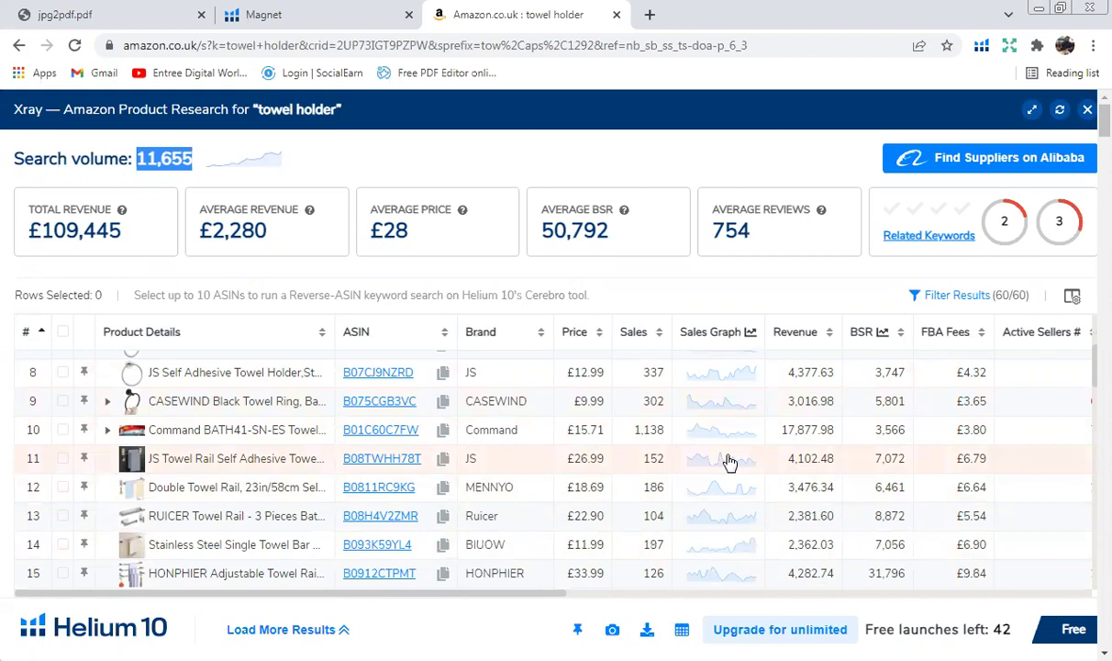
scroll(729, 462, "up", 2)
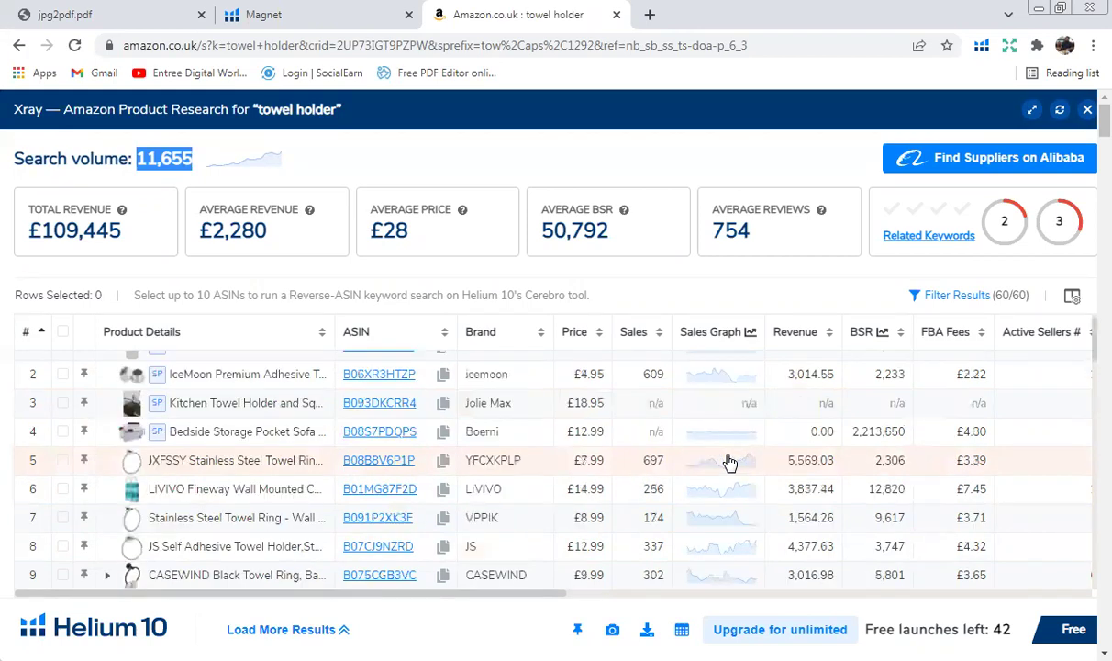
scroll(732, 460, "down", 1)
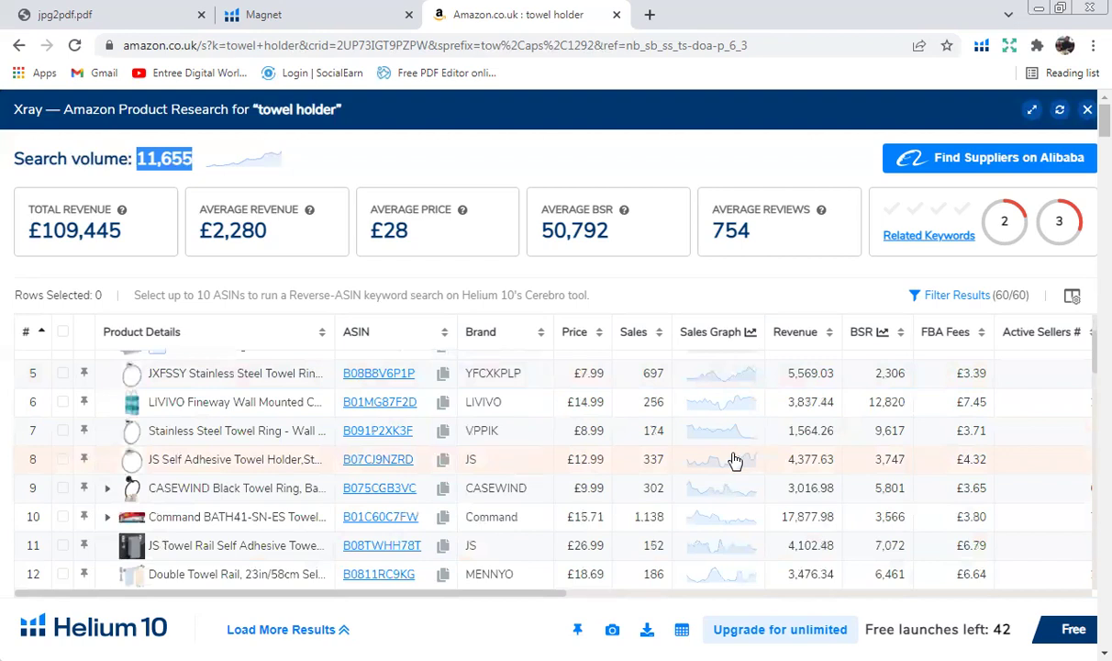
left_click(138, 15)
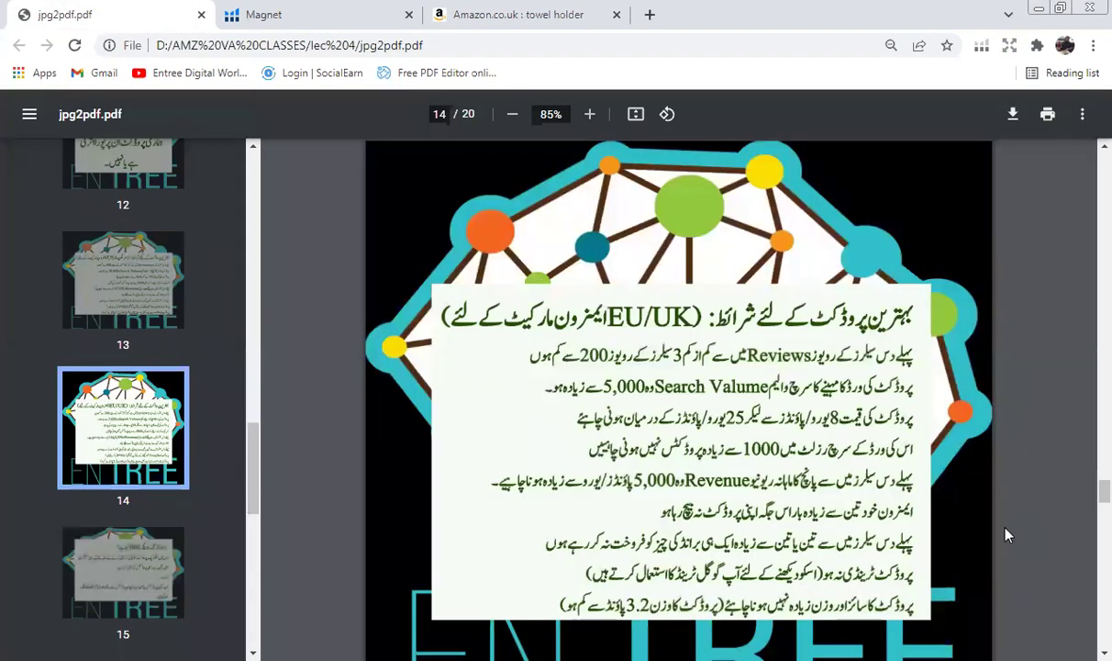